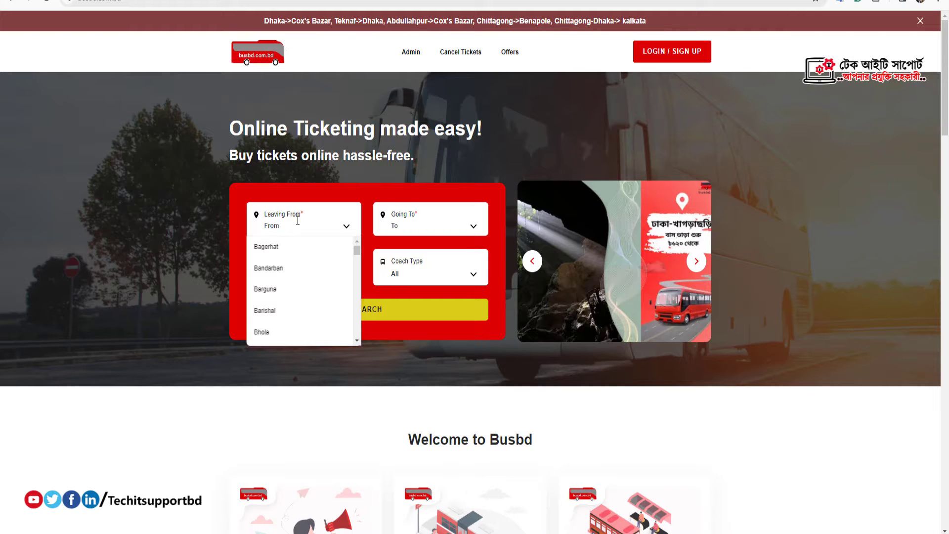
- Set the route from Dhaka to KOLKATA using the typed 'dh' and 'kol' suggestions
type("dh")
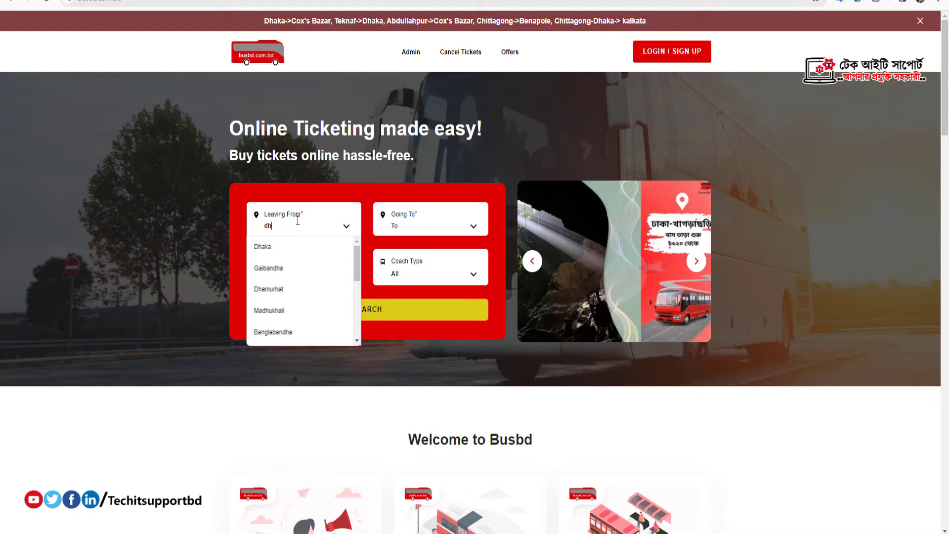
key("Return")
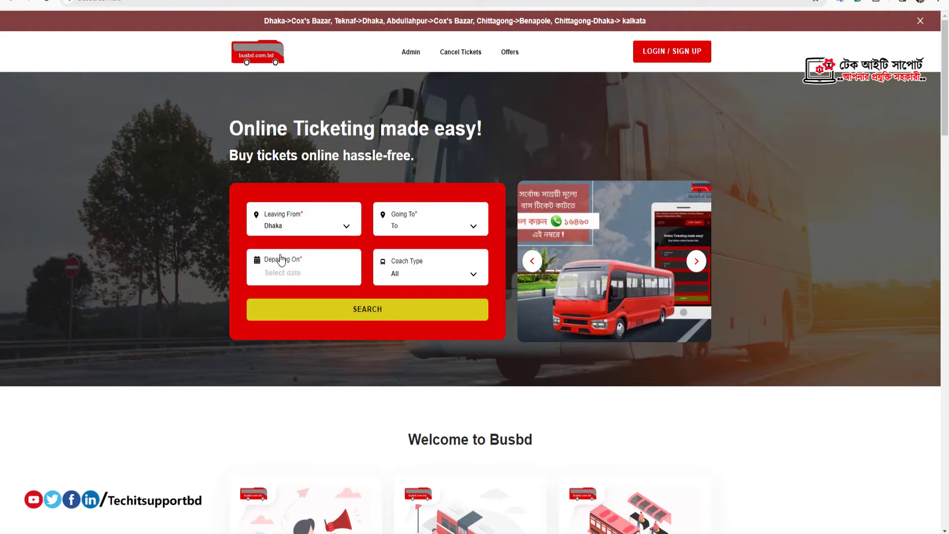
left_click(453, 229)
type("kol")
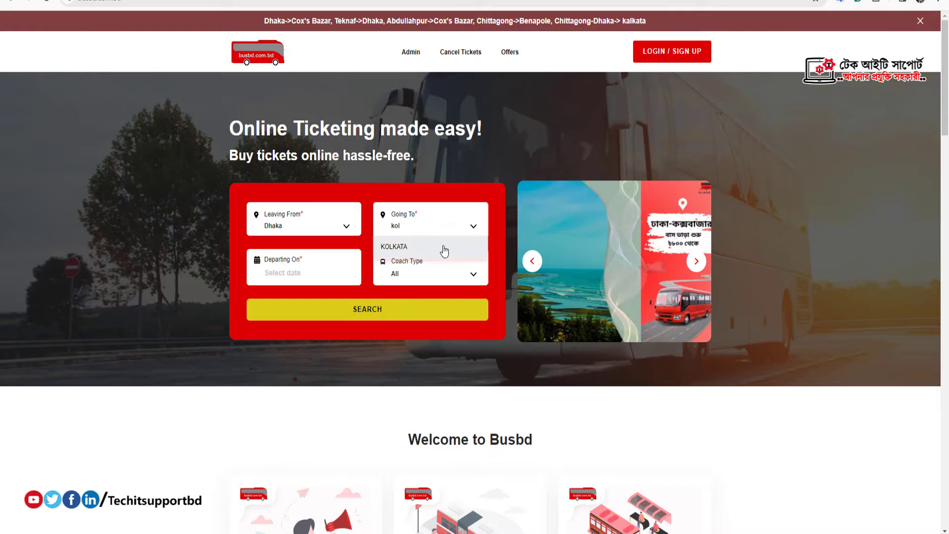
left_click(443, 248)
- Choose 9 March 2024 as the departure date and run the search
left_click(295, 274)
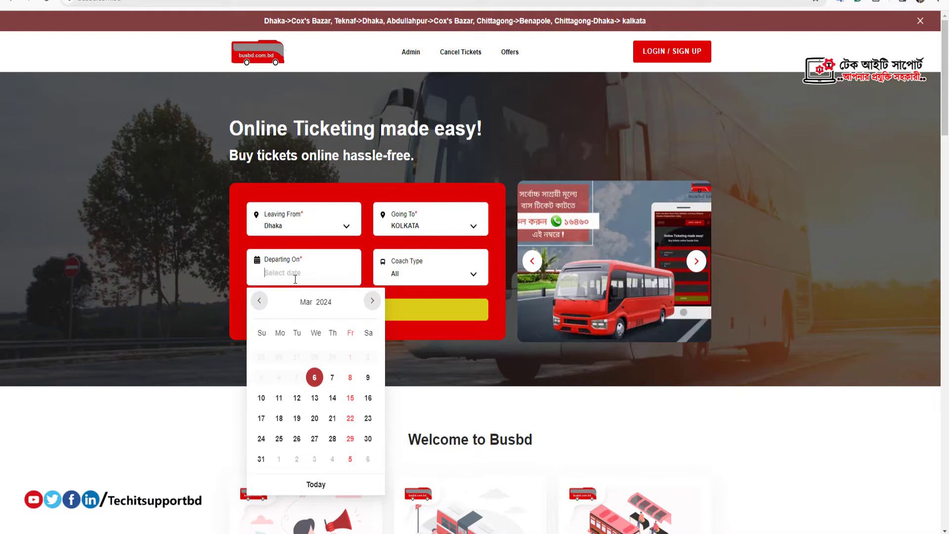
left_click(368, 377)
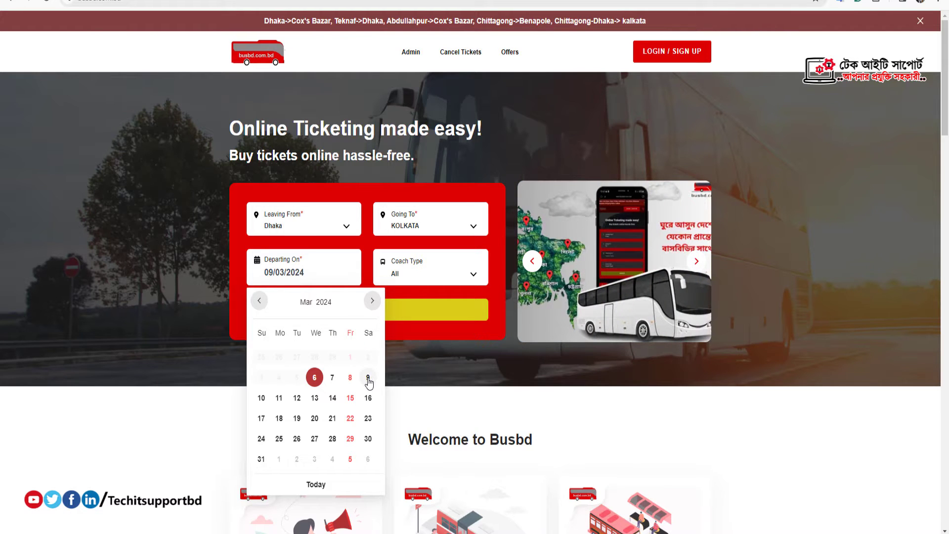
left_click(368, 378)
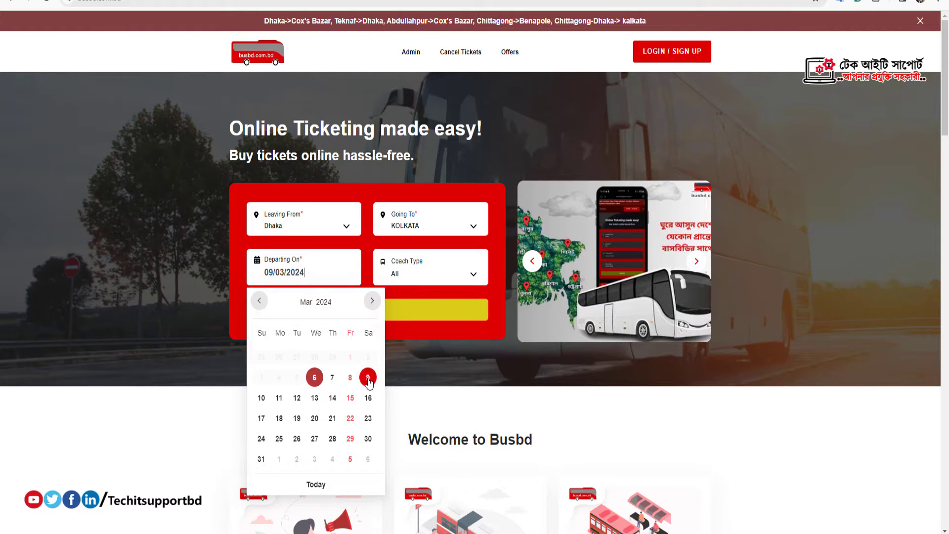
left_click(396, 319)
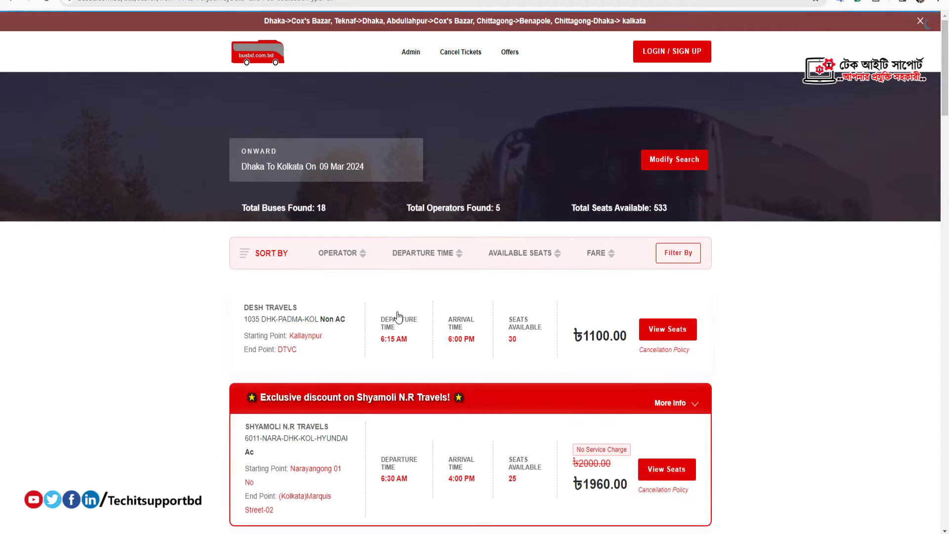
- Scroll the Dhaka–Kolkata results and open the seat layout of a listed bus
left_click_drag(945, 82, 948, 122)
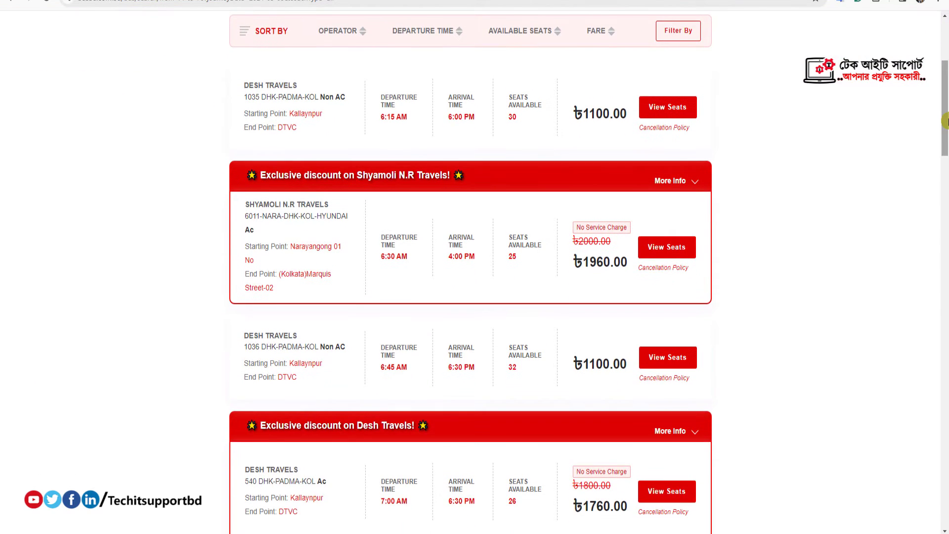
left_click(675, 255)
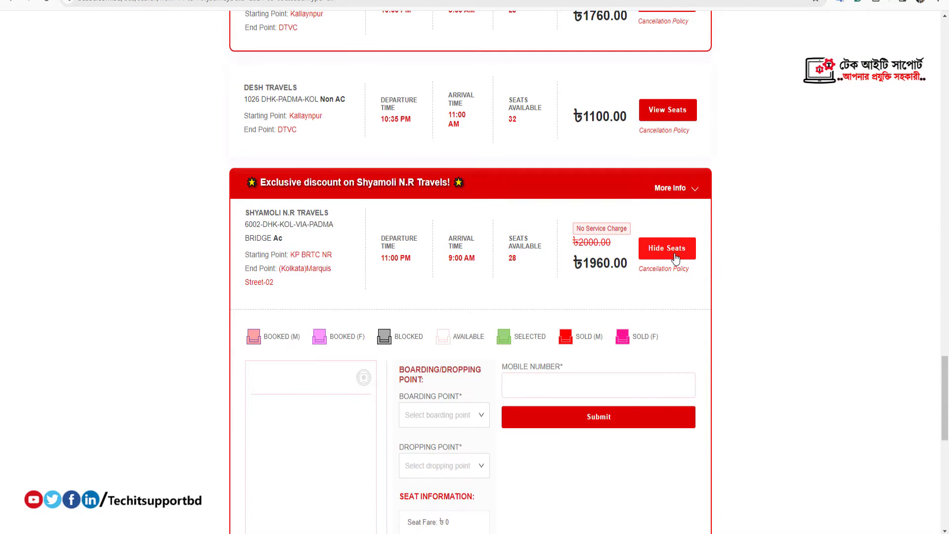
scroll(674, 255, "down", 1)
scroll(699, 257, "down", 3)
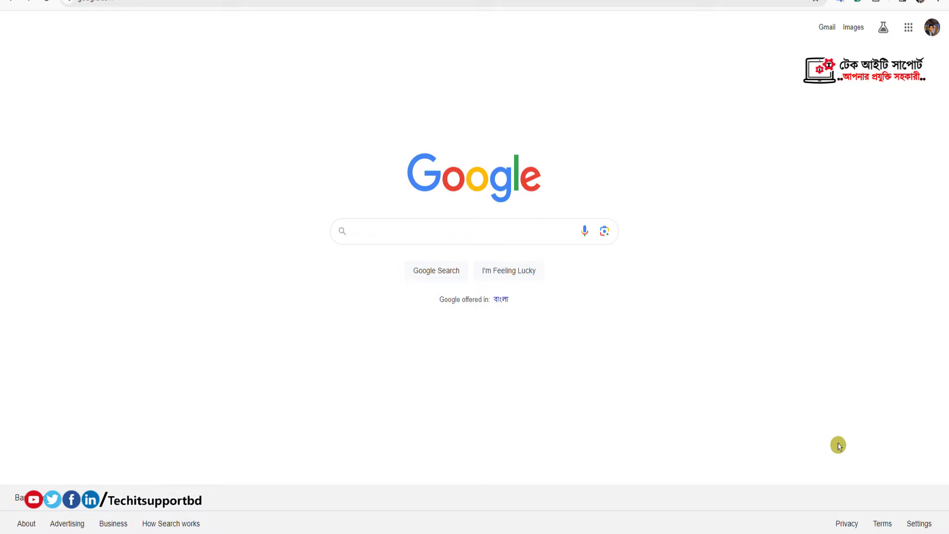
- Google 'busbd' and open the 'BUSBD | Buy Bus Tickets Online' result
left_click(530, 232)
type("busbd")
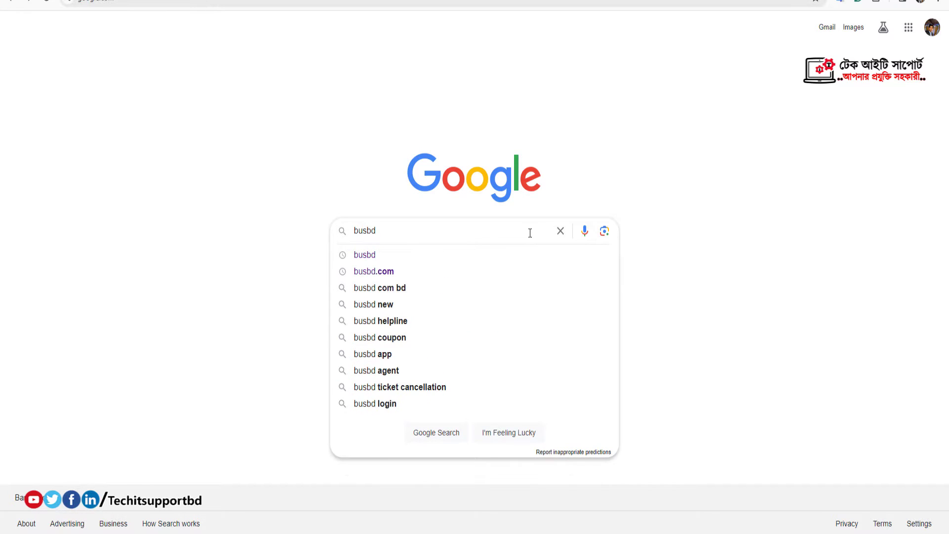
key("Return")
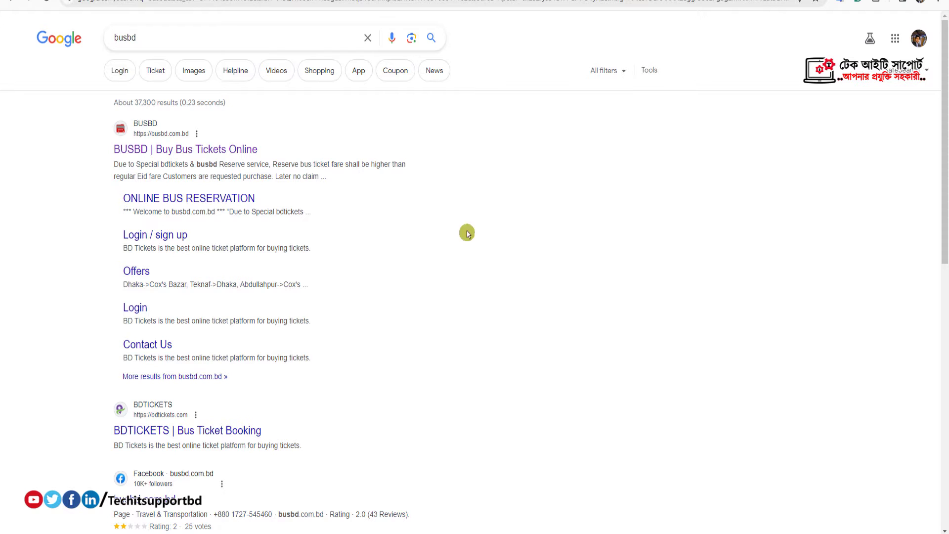
left_click(174, 148)
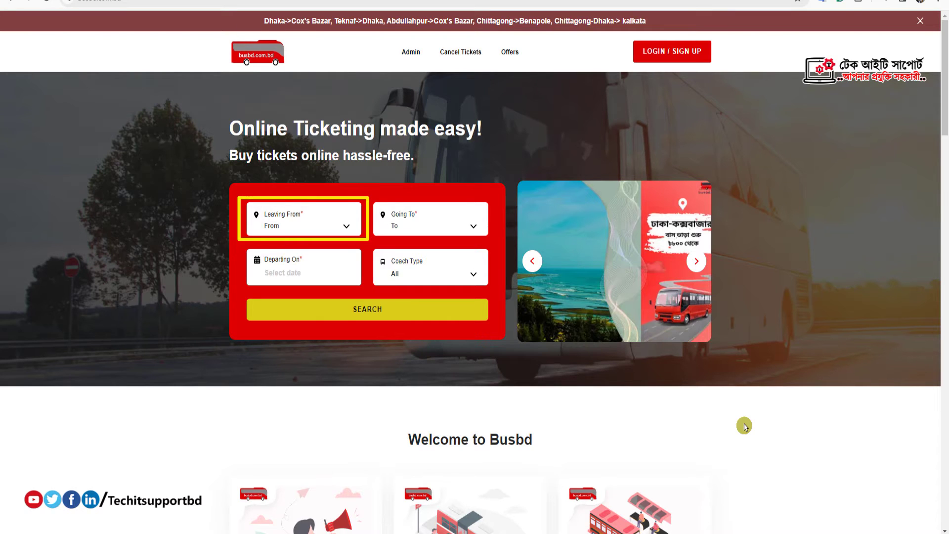
- Browse the Leaving From city list, then search 'dhaka' and pick Dhaka as the origin
left_click(346, 231)
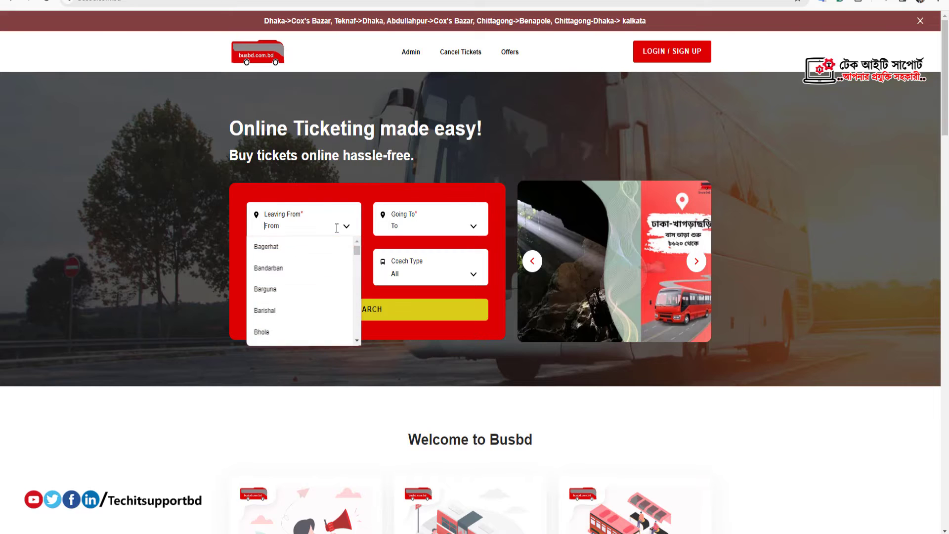
scroll(356, 254, "down", 10)
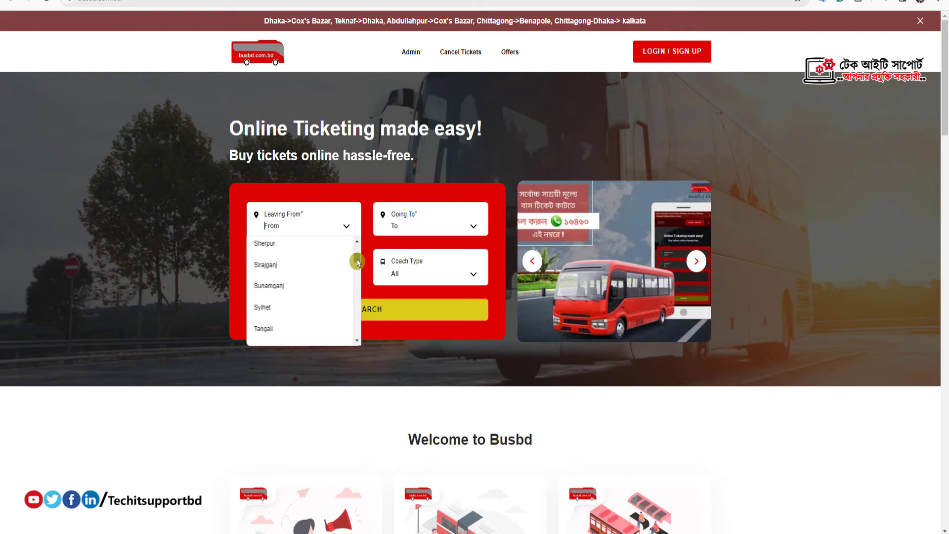
scroll(356, 269, "down", 8)
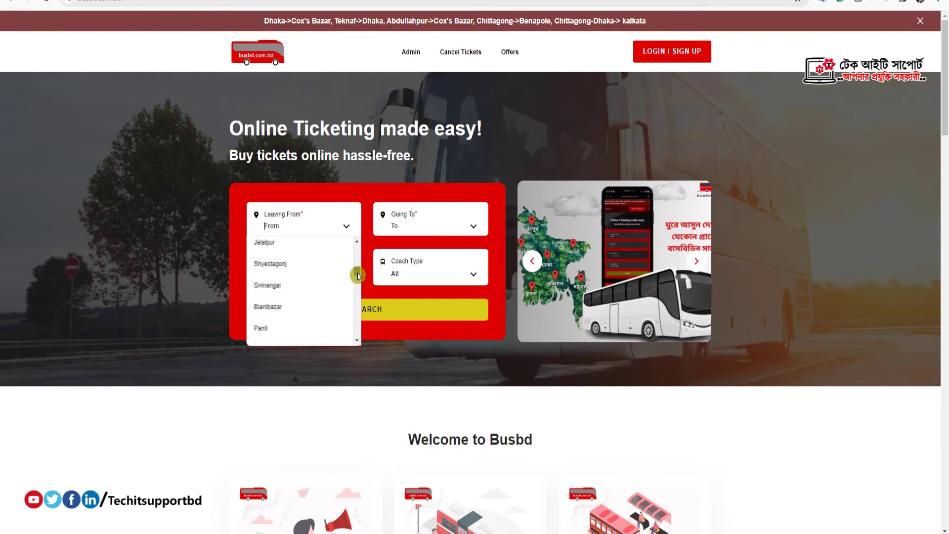
left_click_drag(358, 283, 356, 310)
left_click(680, 400)
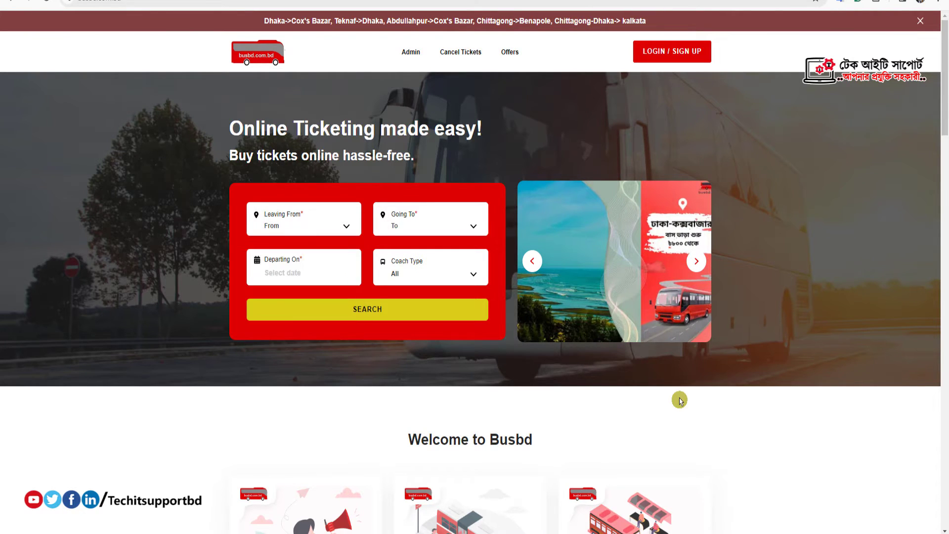
left_click(298, 221)
type("dh")
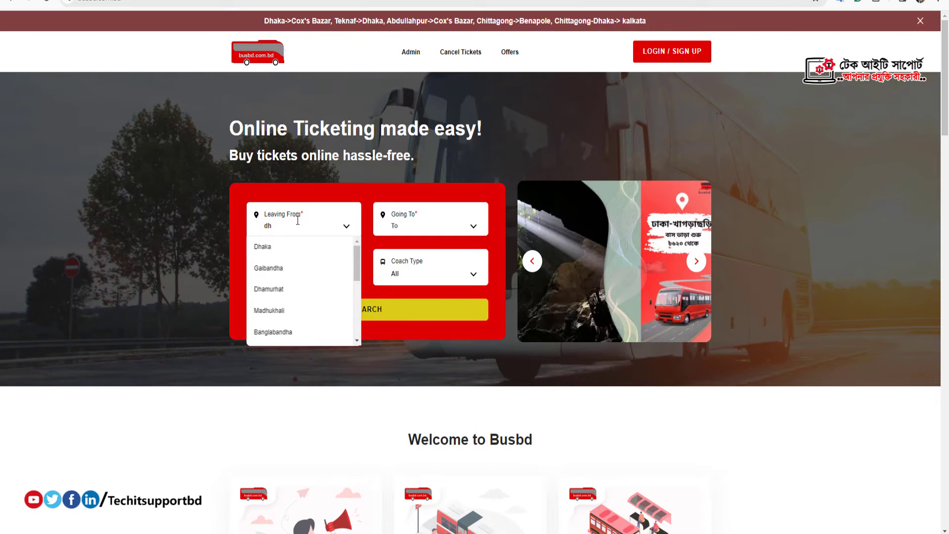
type("aka")
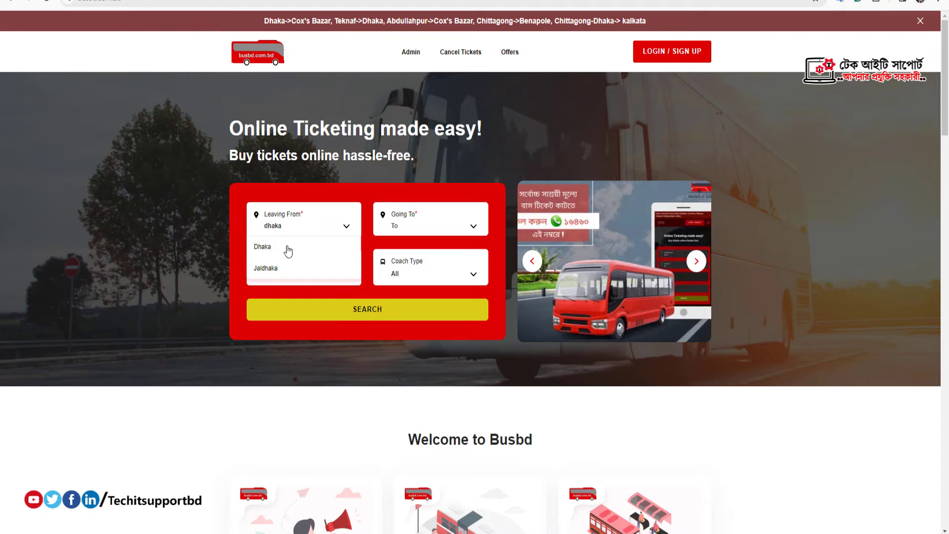
left_click(281, 259)
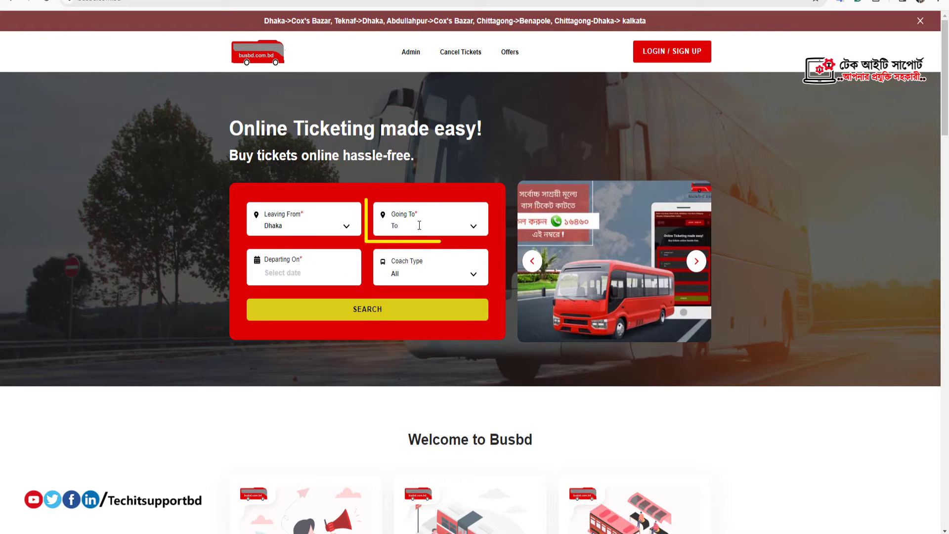
- Pick KOLKATA as the Going To city from the 'kol' suggestions
left_click(453, 228)
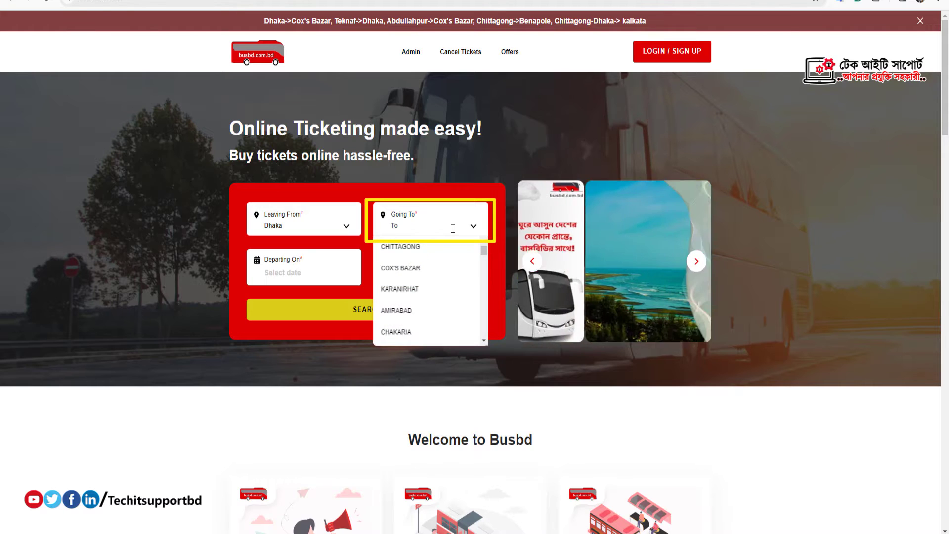
type("kol")
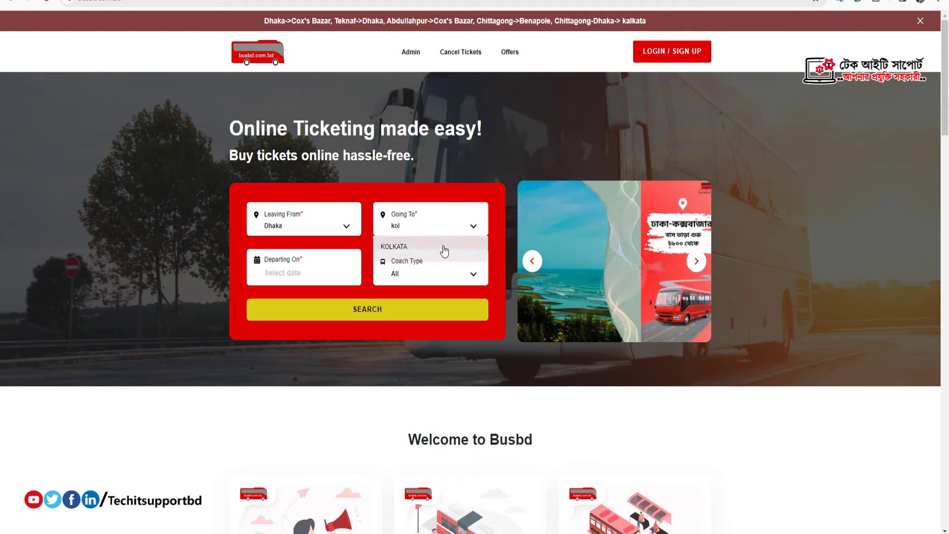
left_click(444, 247)
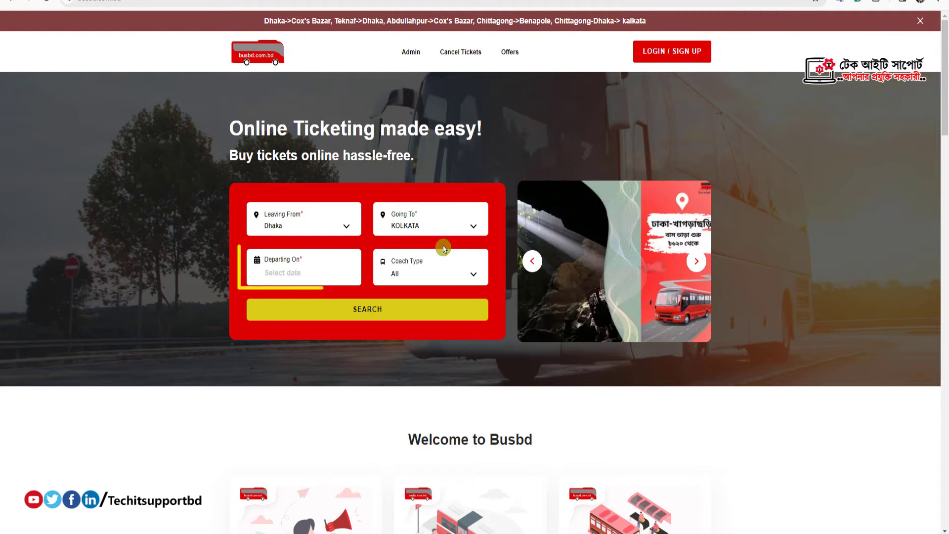
- Set the departure date to 9 March 2024 and keep Coach Type as All
left_click(294, 278)
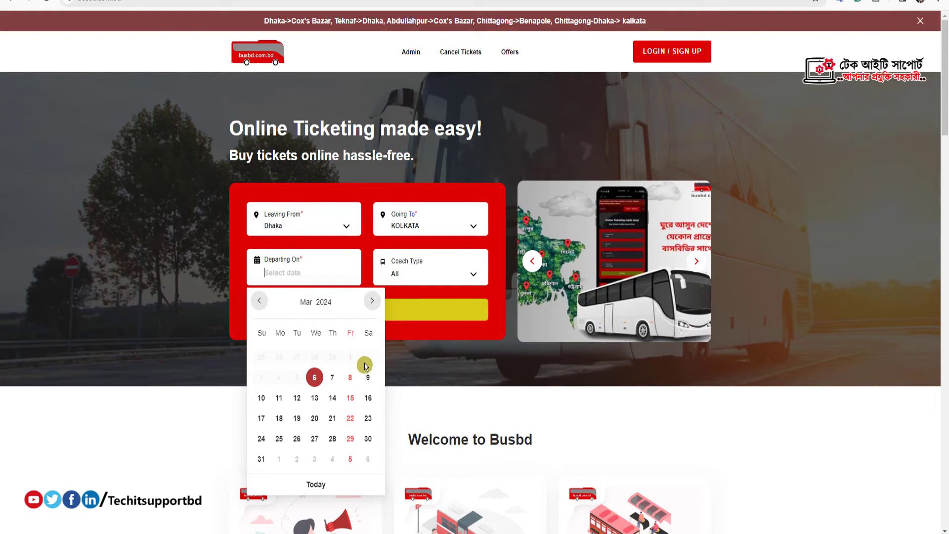
left_click(368, 378)
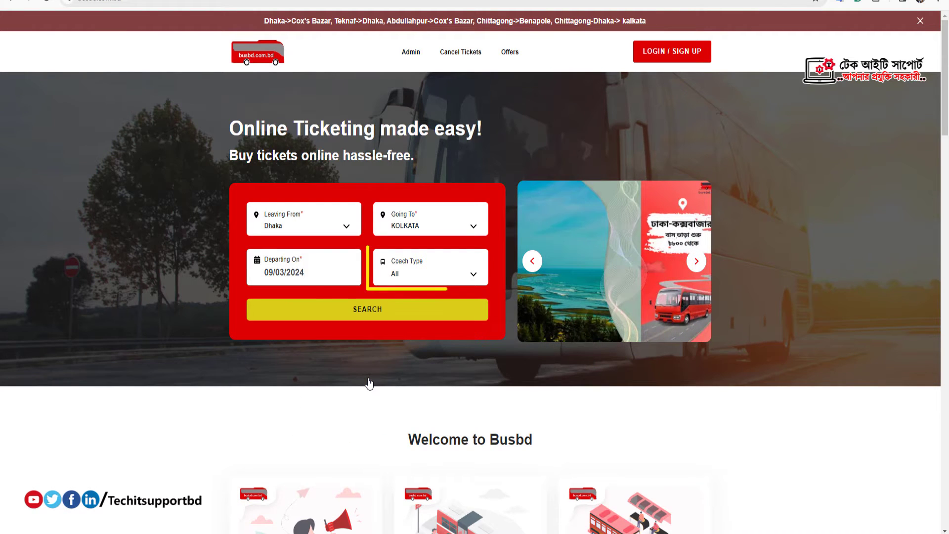
left_click(468, 273)
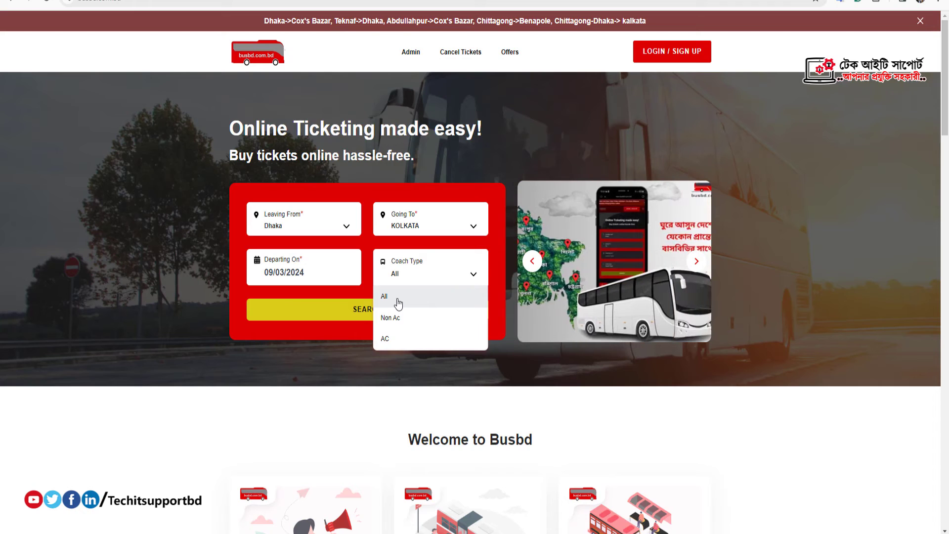
left_click(408, 354)
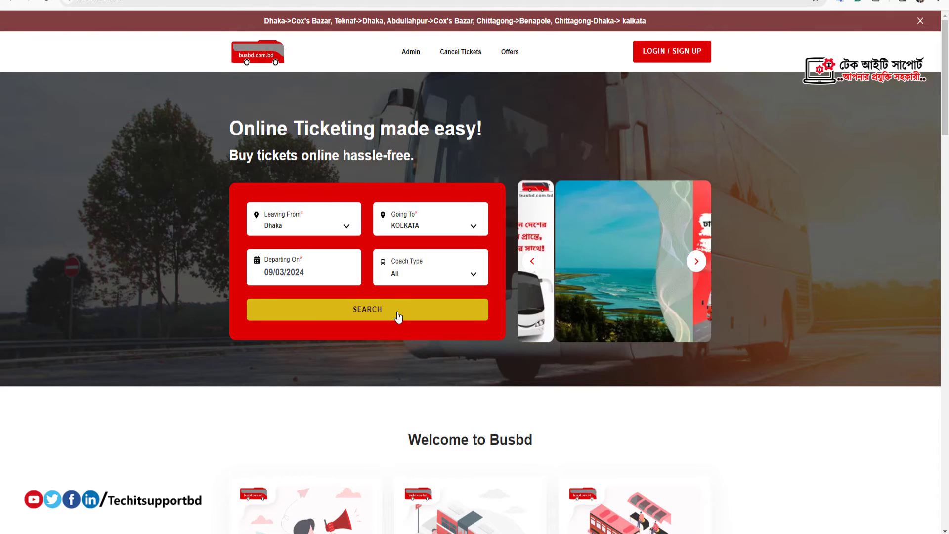
- Search, scroll the 18 results and open seats for the 11:00 PM Shyamoli N.R Travels 6002 coach
left_click(399, 317)
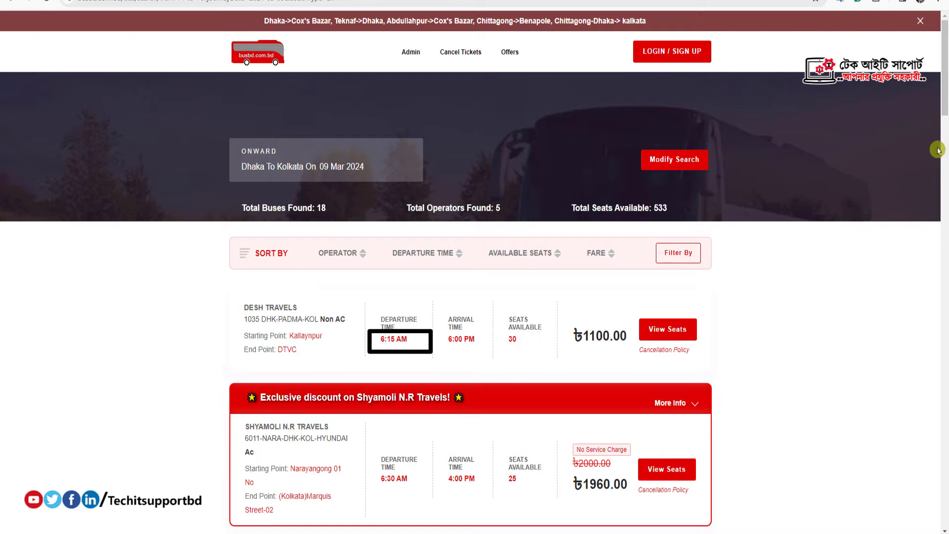
left_click_drag(945, 82, 945, 121)
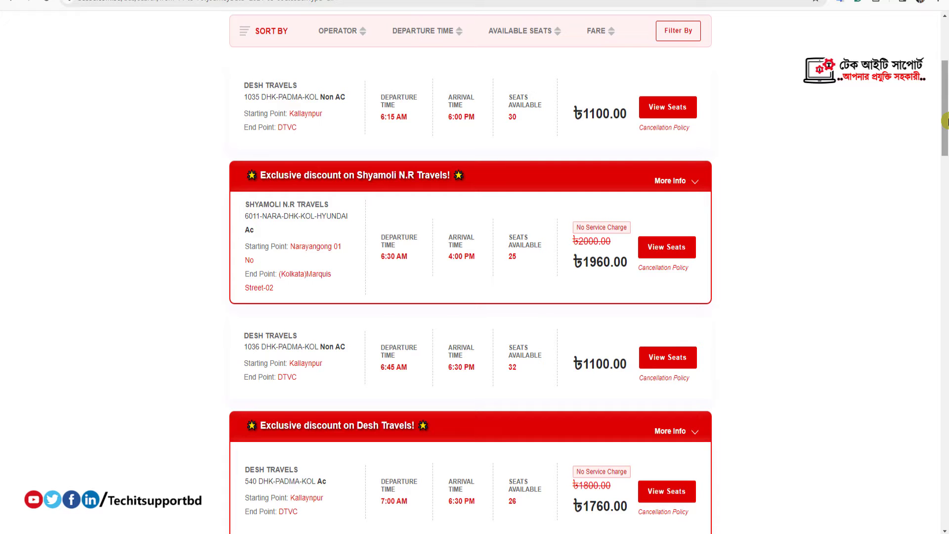
left_click_drag(945, 121, 945, 216)
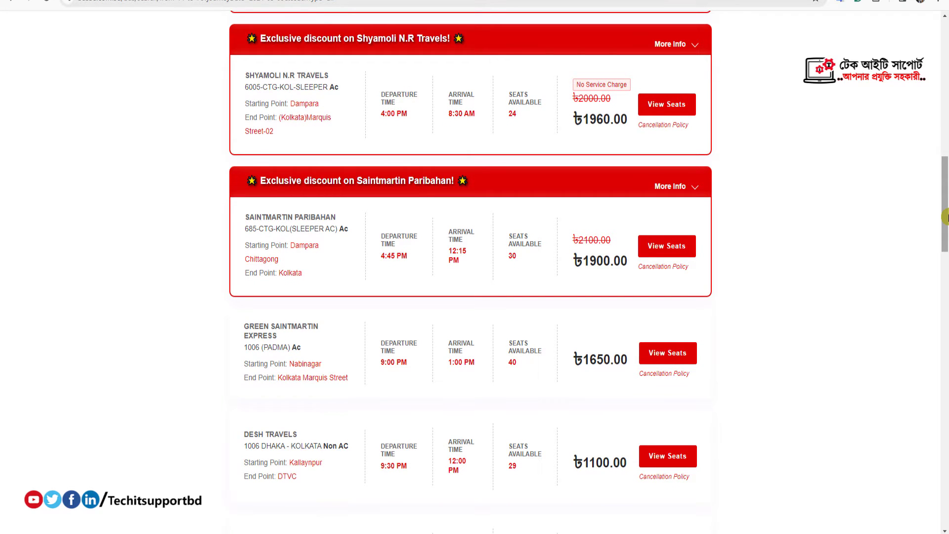
left_click_drag(945, 217, 946, 309)
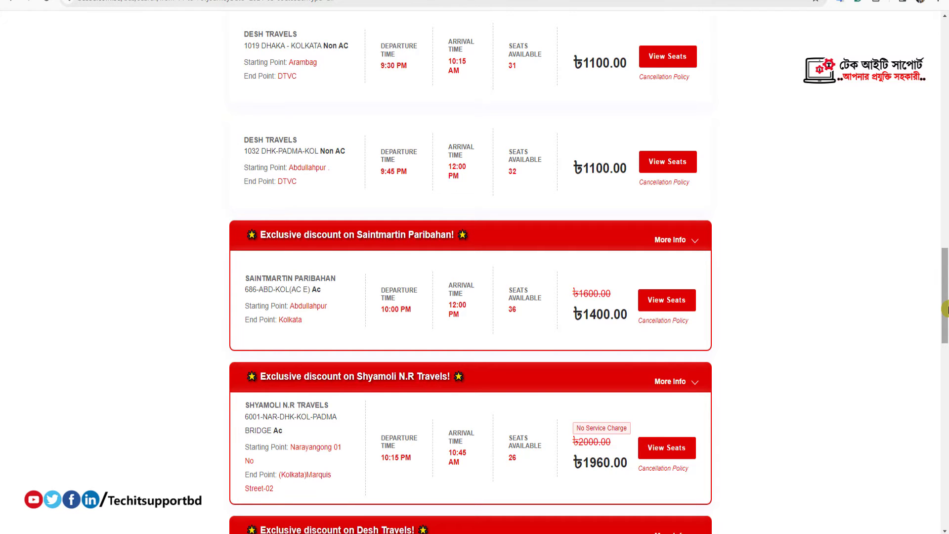
left_click_drag(946, 309, 945, 444)
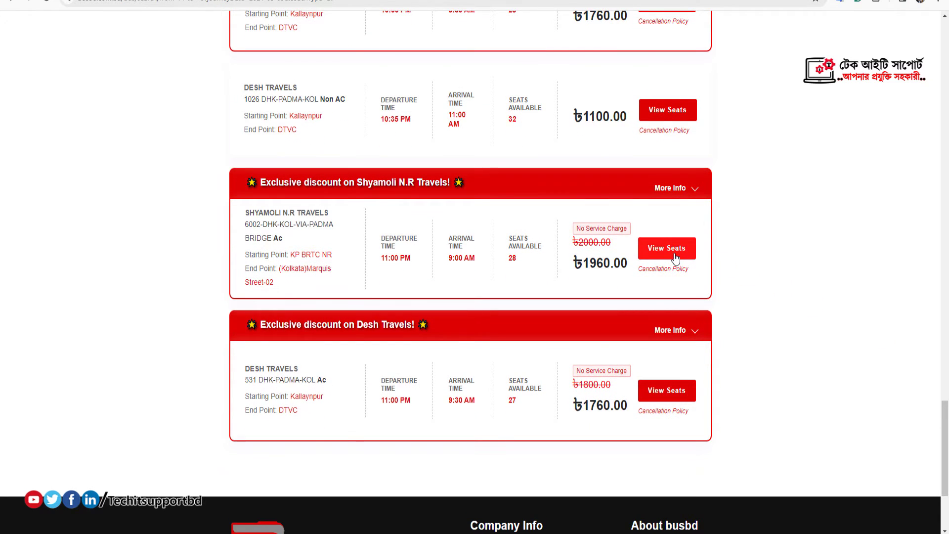
left_click(667, 248)
- Select seat C3 (B-Class, ৳2000) in the seat map
scroll(677, 257, "down", 3)
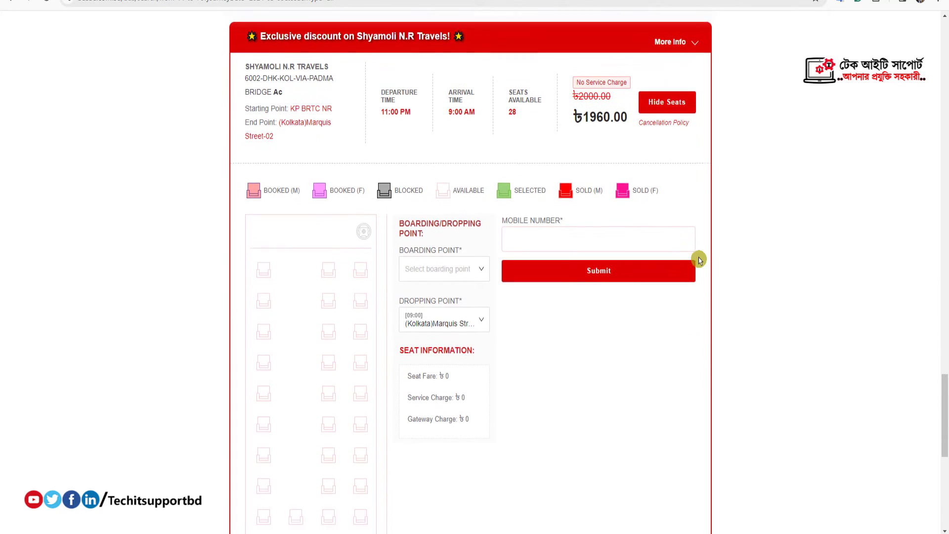
scroll(699, 260, "down", 2)
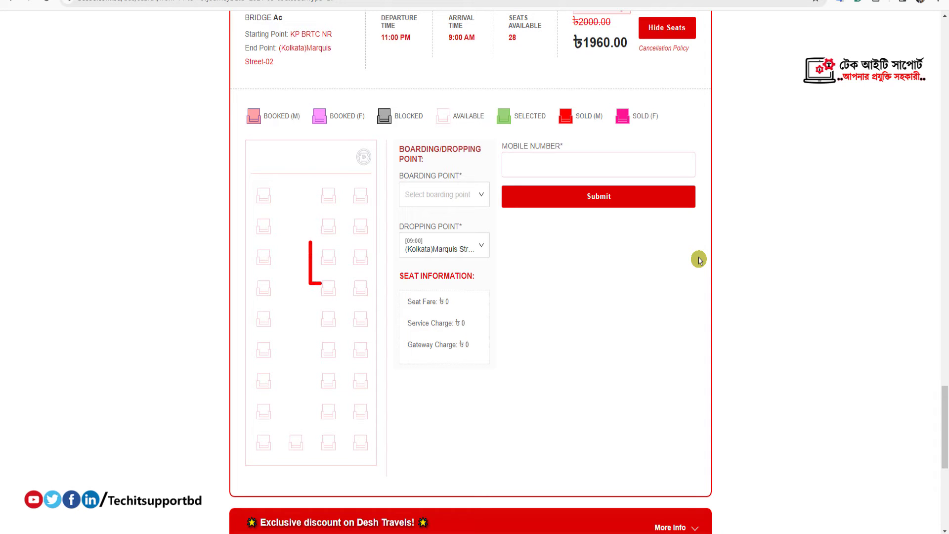
left_click(327, 262)
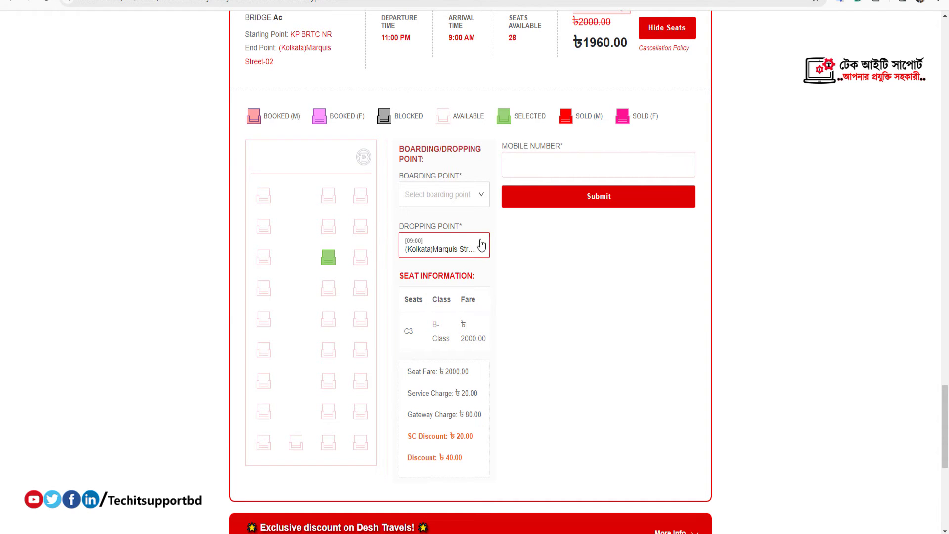
- Set the boarding point to Panthopath-02, keeping the Kolkata Marquis Street dropping point
left_click(487, 204)
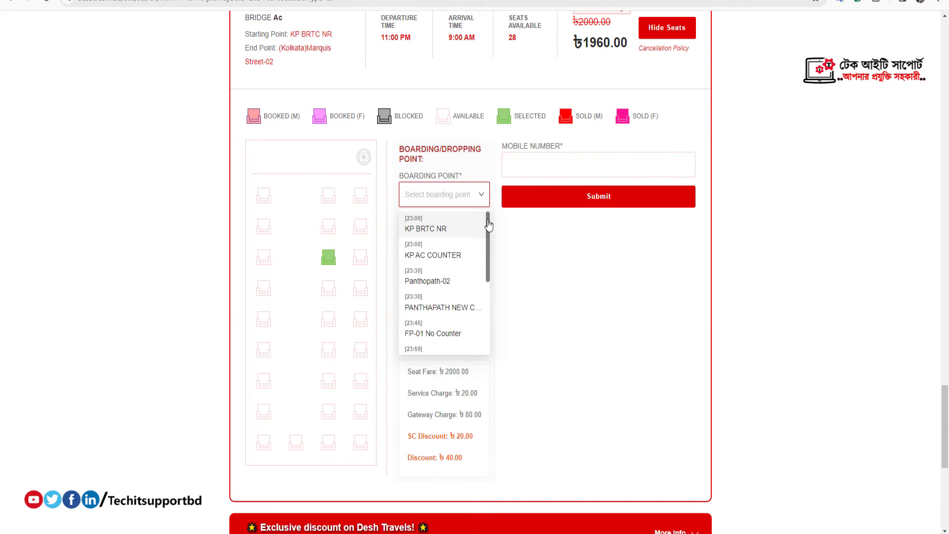
mouse_move(488, 223)
left_mouse_down()
mouse_move(483, 297)
mouse_move(488, 242)
left_mouse_up()
left_click(465, 273)
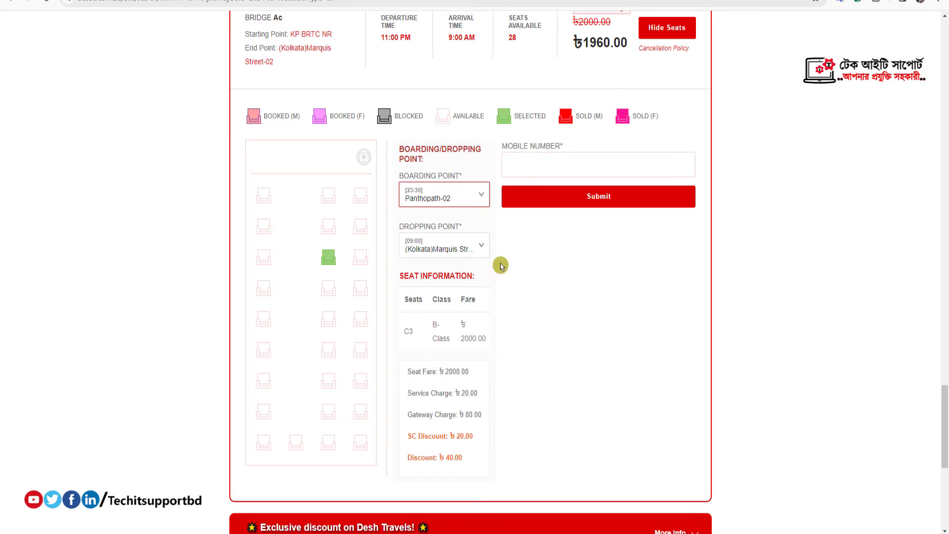
left_click(481, 249)
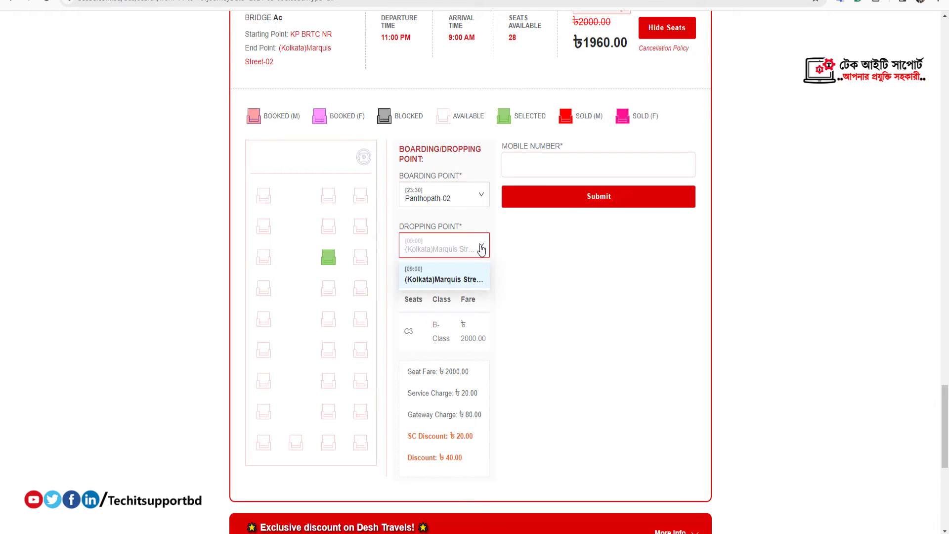
left_click(480, 250)
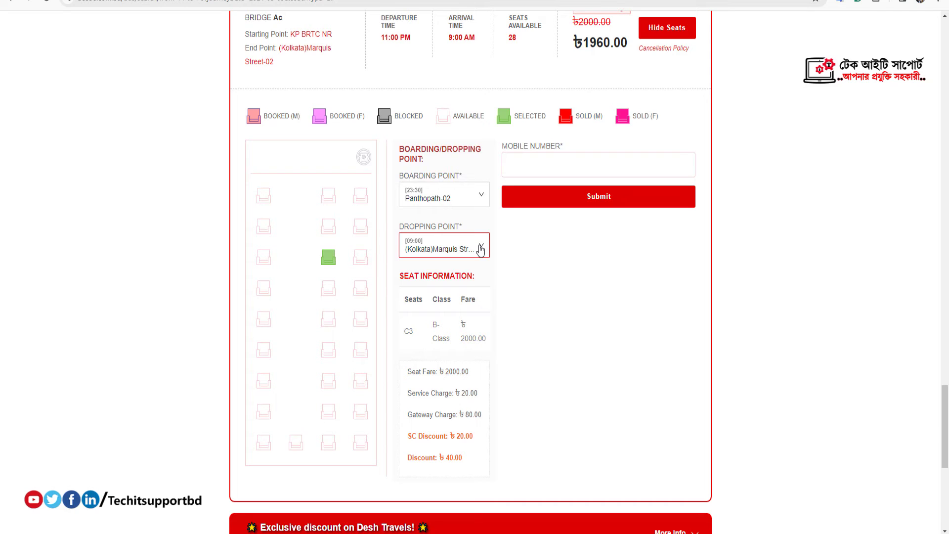
left_click(531, 163)
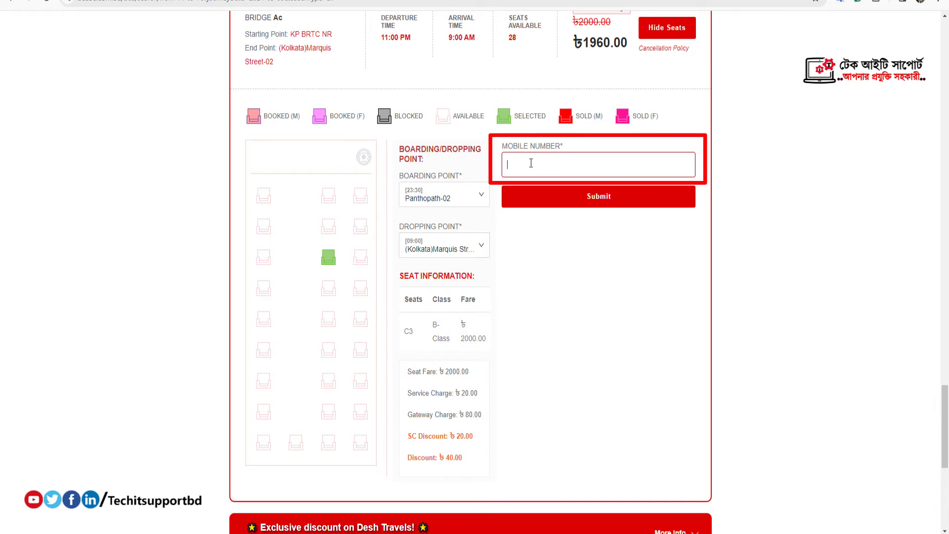
- Submit the mobile number, then enter and submit the texted login code
type("0170")
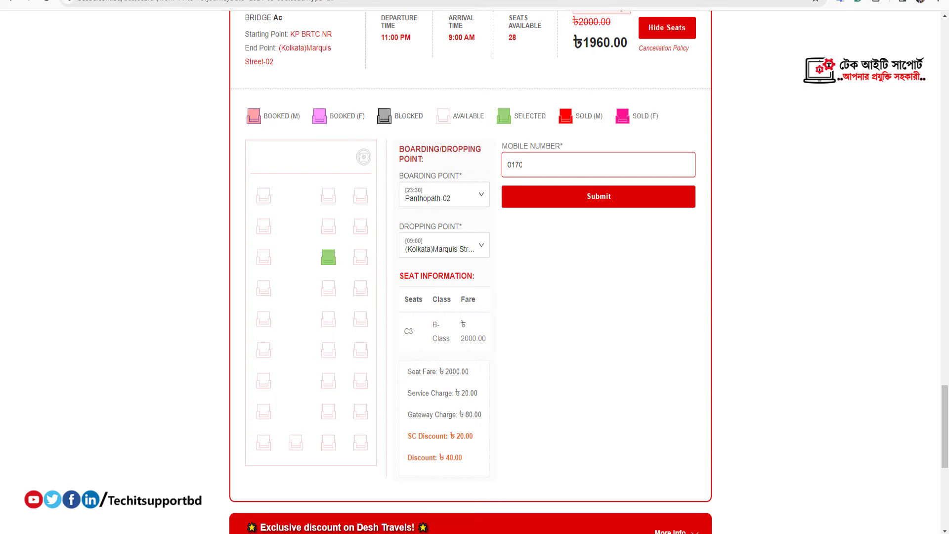
left_click(543, 198)
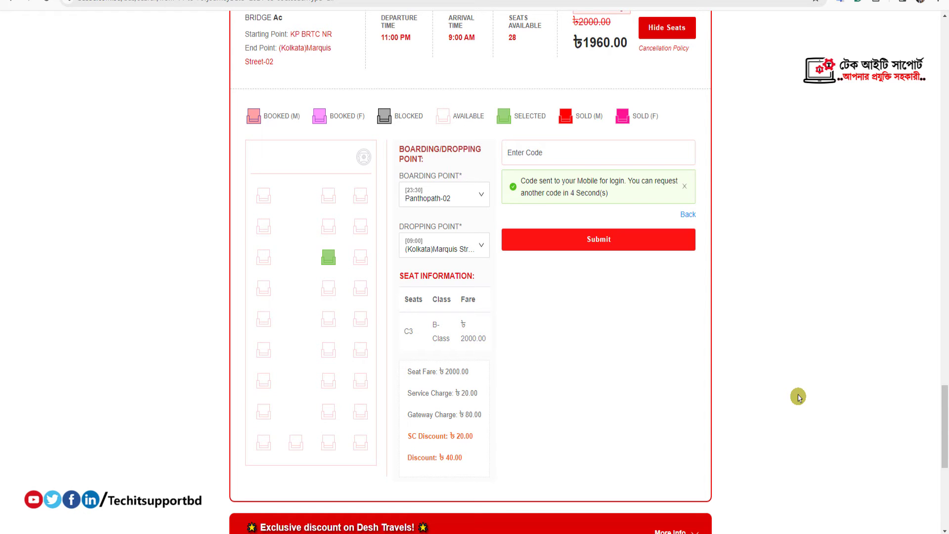
left_click(632, 153)
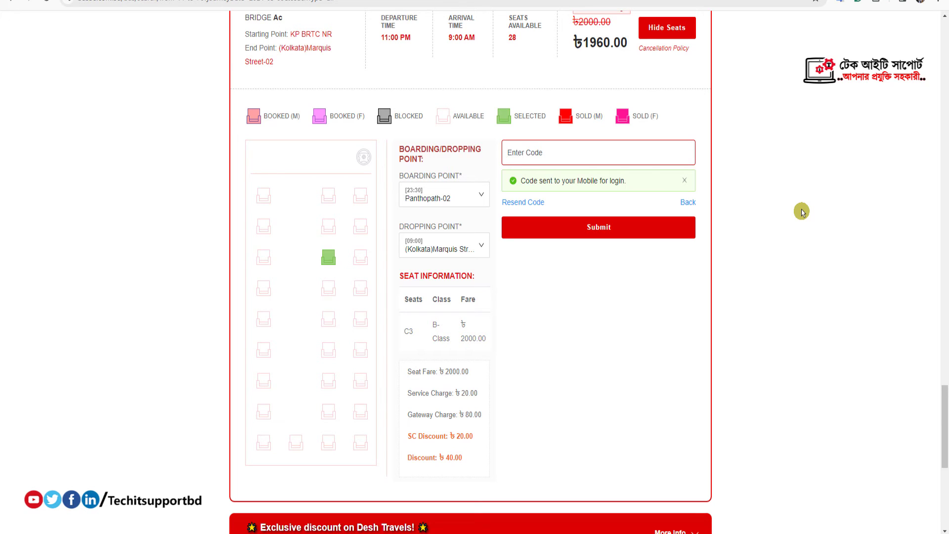
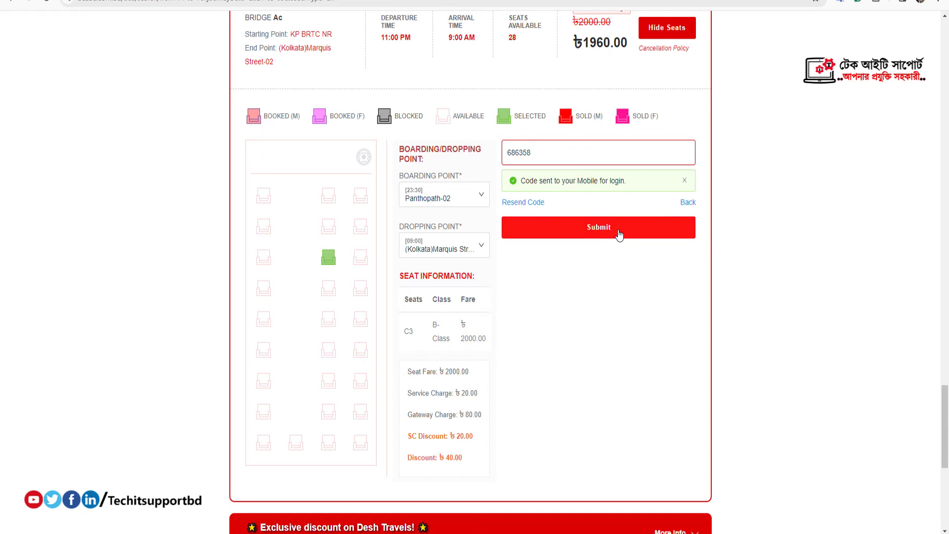
left_click(619, 234)
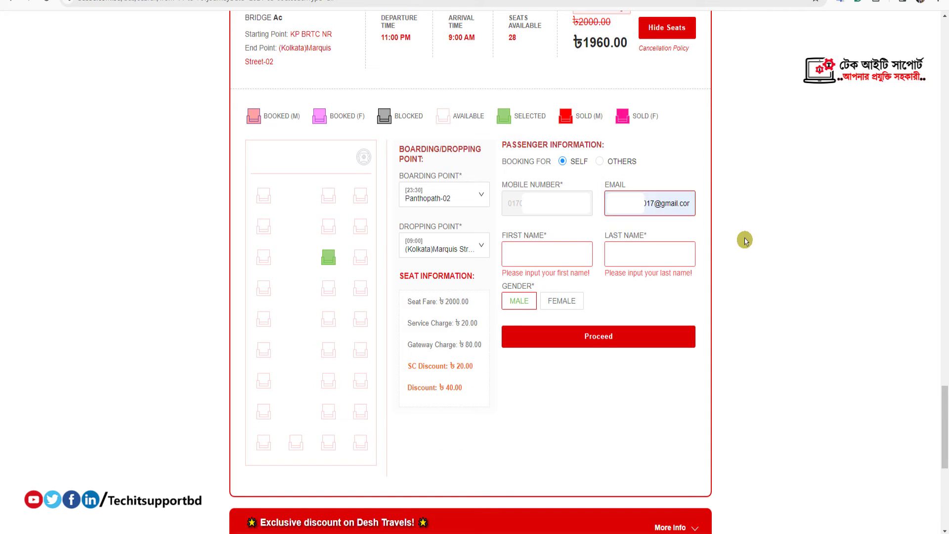
- Enter the passenger's first and last name, leave Gender as Male, and proceed to confirmation
left_click(564, 257)
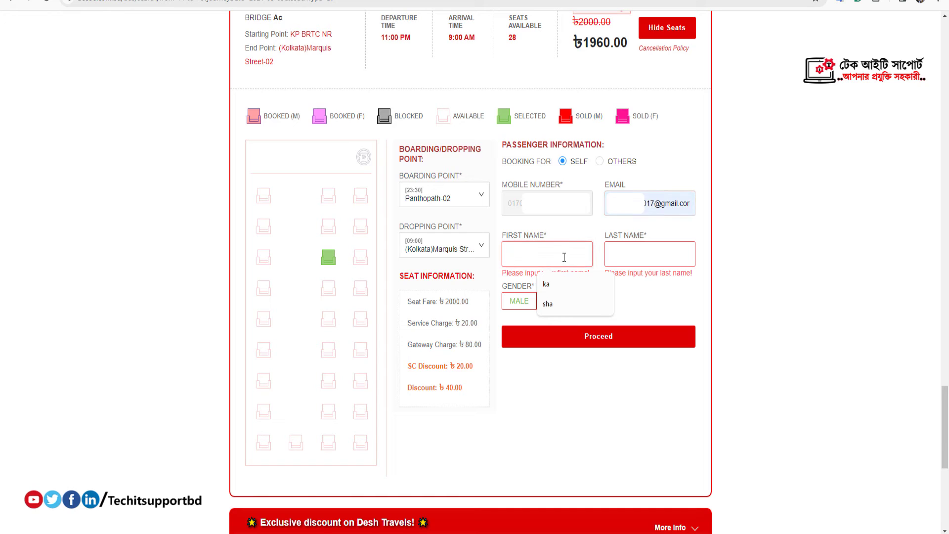
type("kamal")
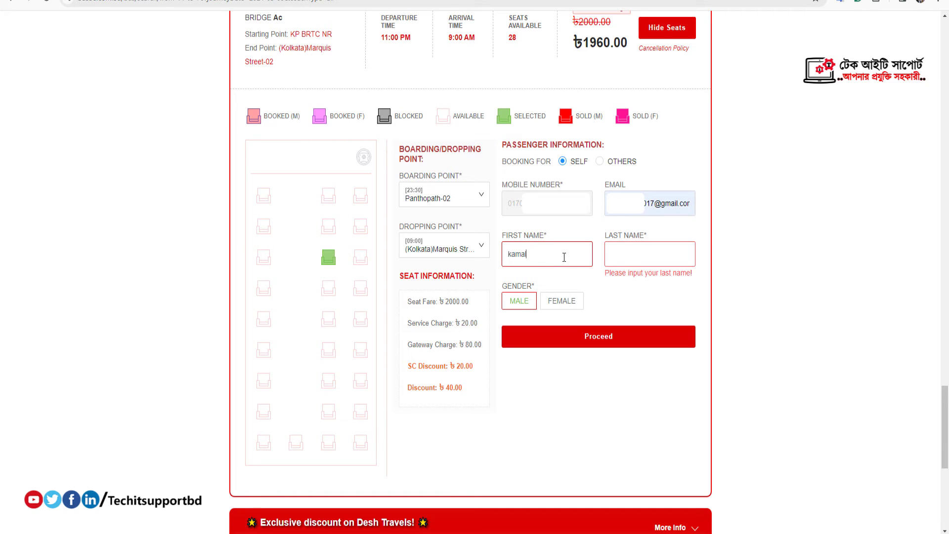
key("BackSpace")
left_click(676, 253)
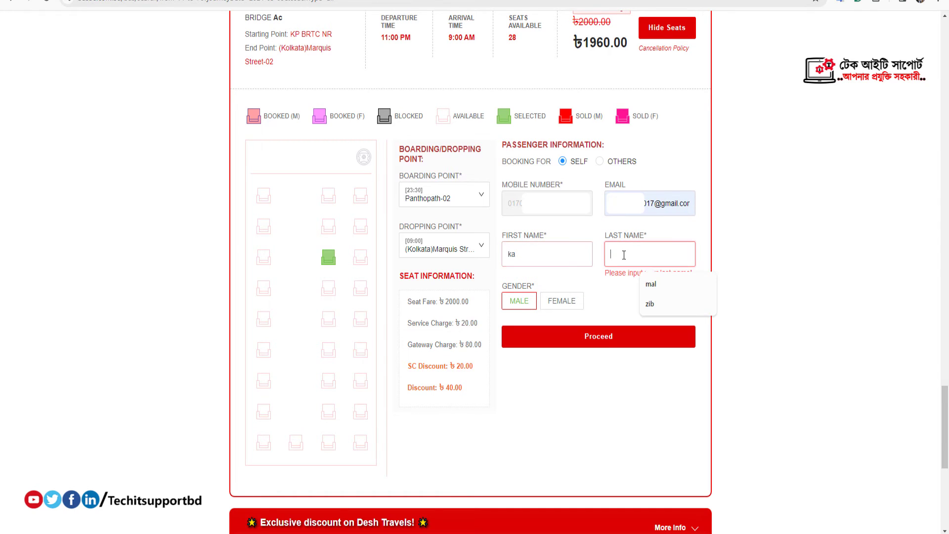
type("mal")
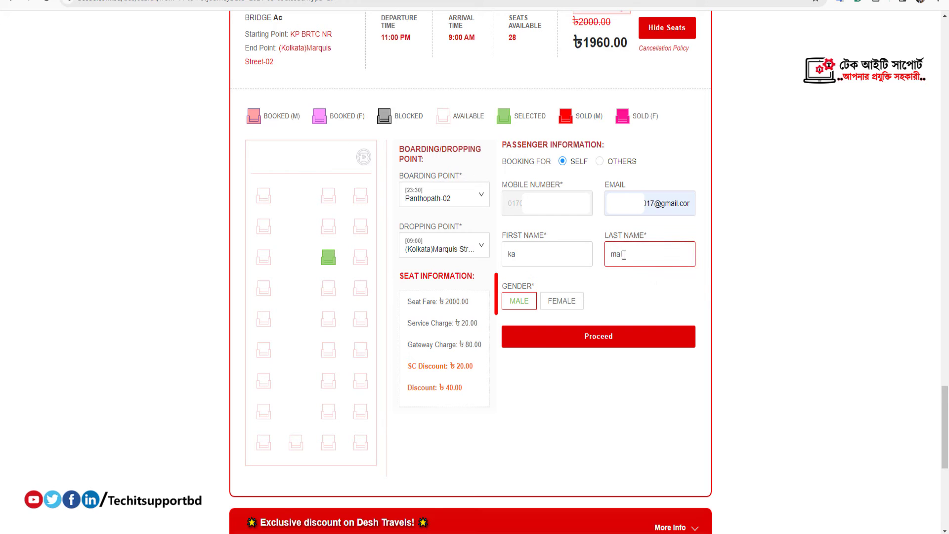
left_click(725, 279)
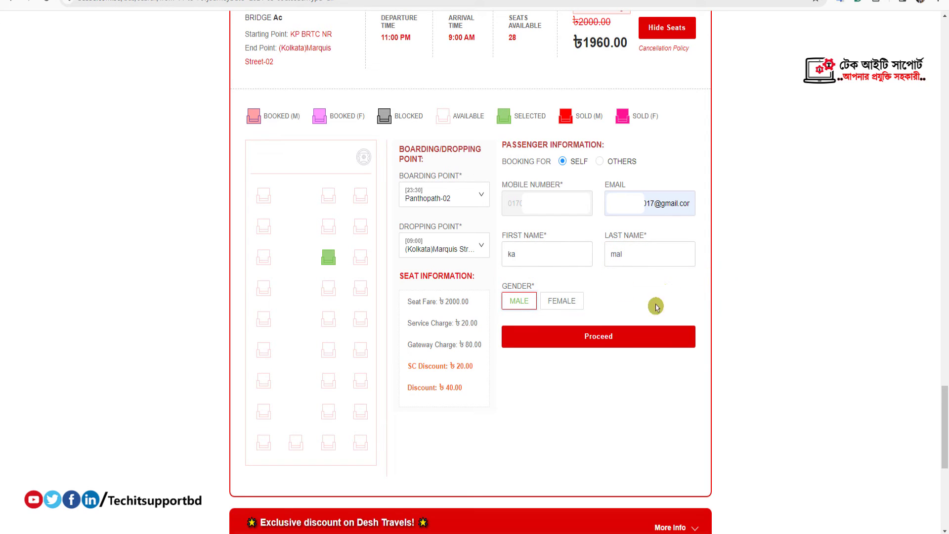
left_click(640, 336)
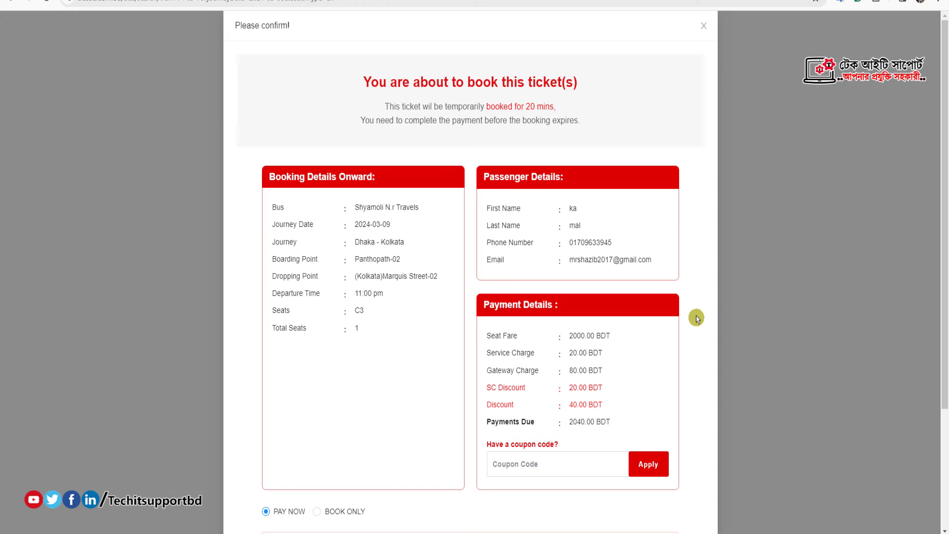
- Pay the 2040.00 BDT by bKash, accept the terms and privacy notice, and purchase
scroll(699, 316, "down", 3)
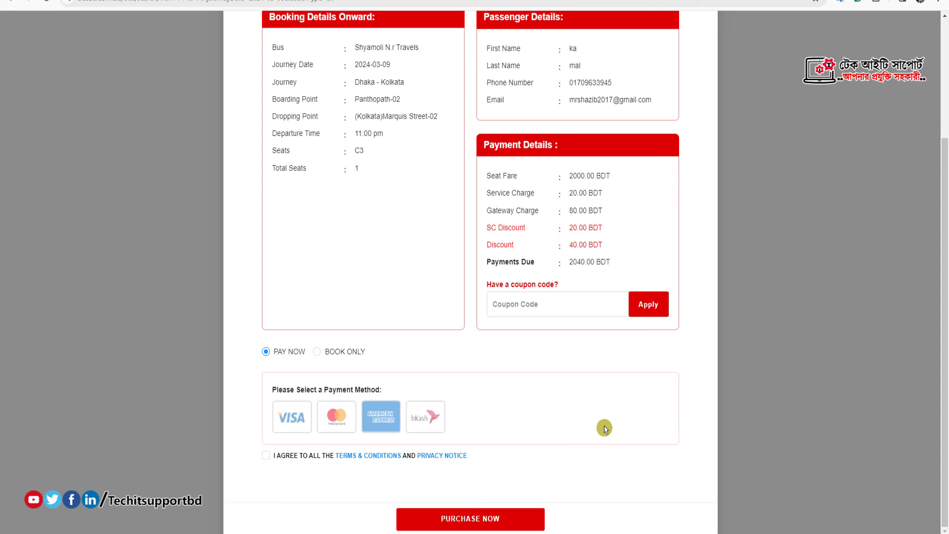
left_click(434, 425)
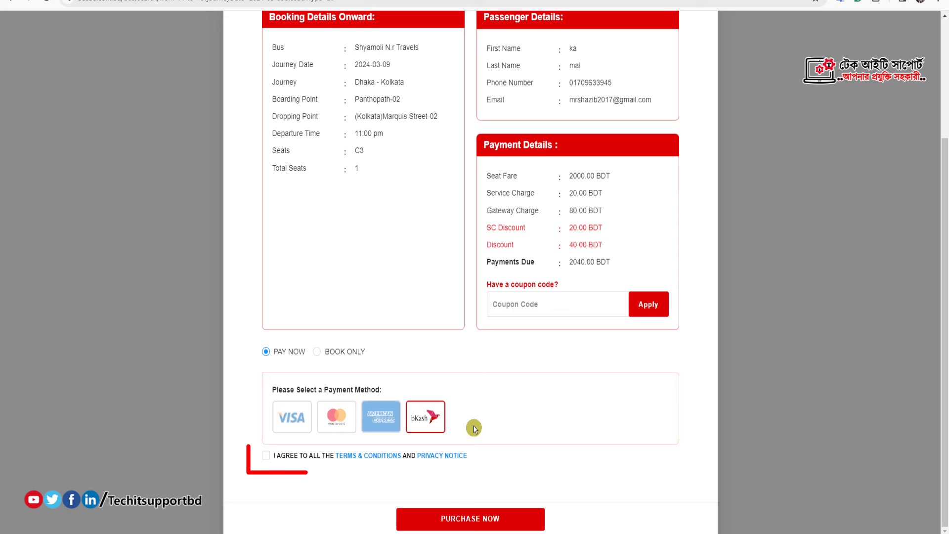
left_click(266, 456)
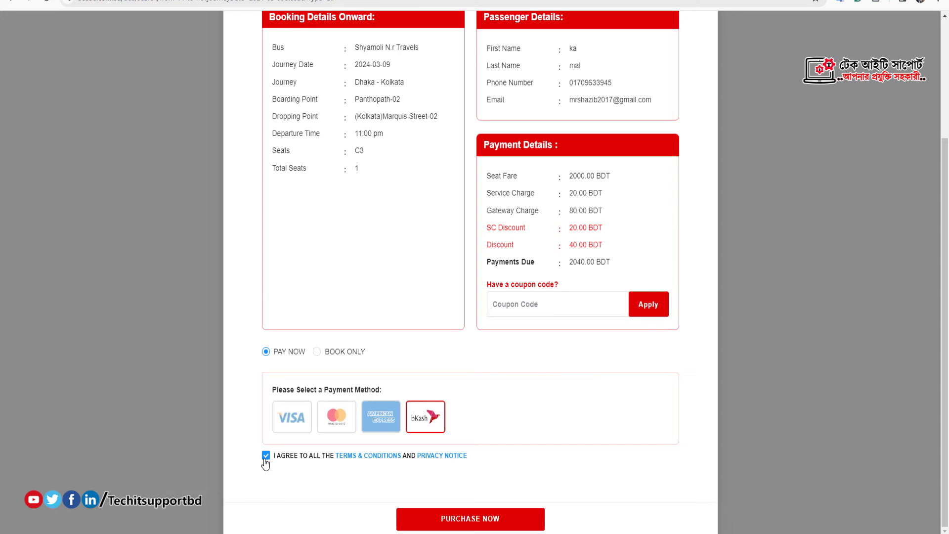
left_click(481, 528)
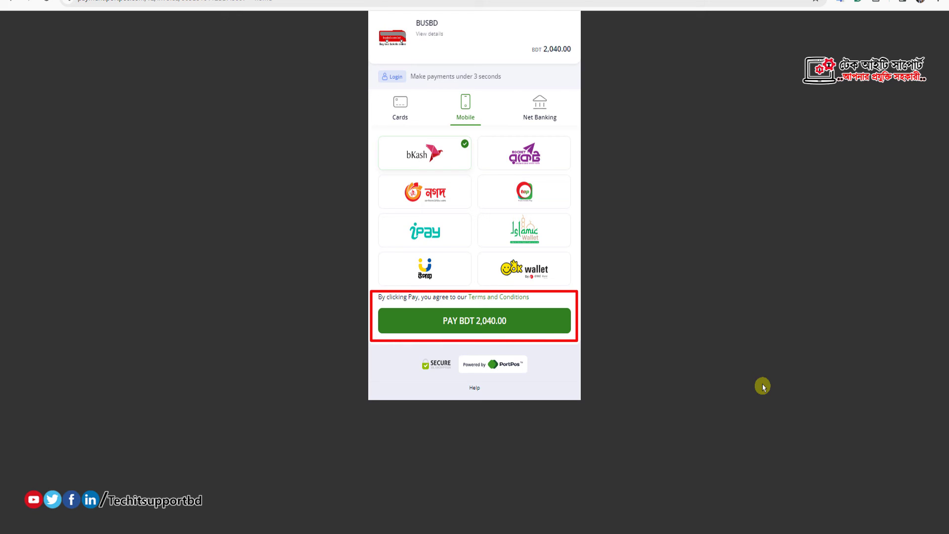
- Pay the BDT 2,040.00 fare in PortPos with bKash selected
left_click(512, 331)
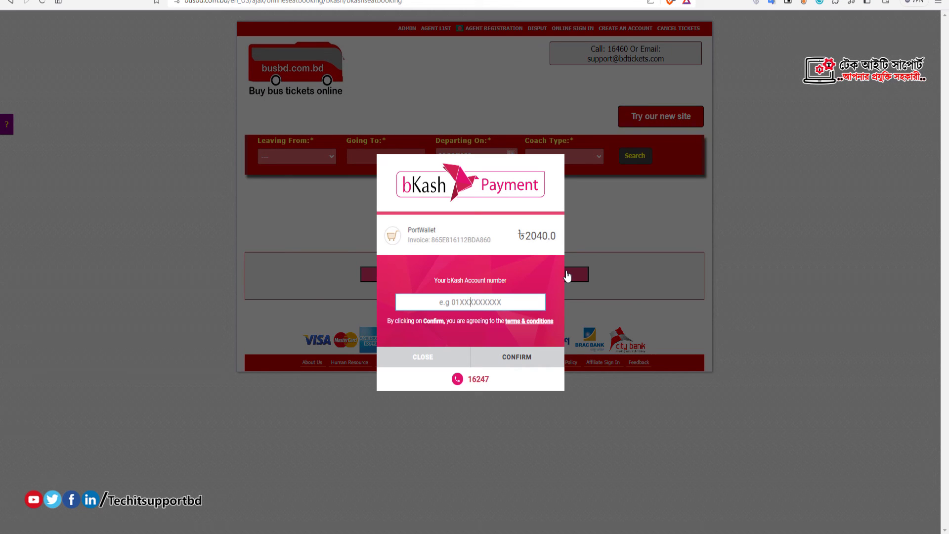
- Enter and confirm the bKash account number in the bKash Payment window
type("01727")
key("BackSpace")
key("BackSpace")
key("BackSpace")
type("72")
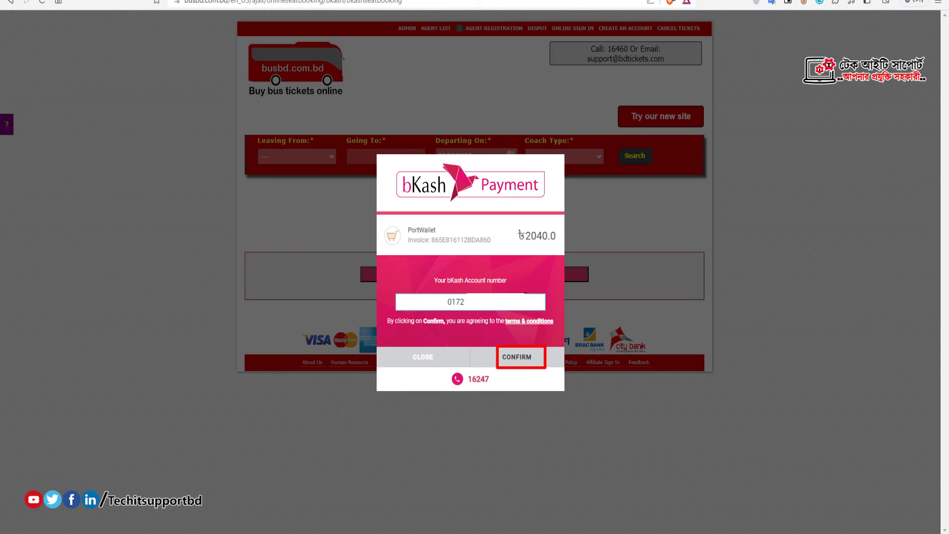
left_click(526, 363)
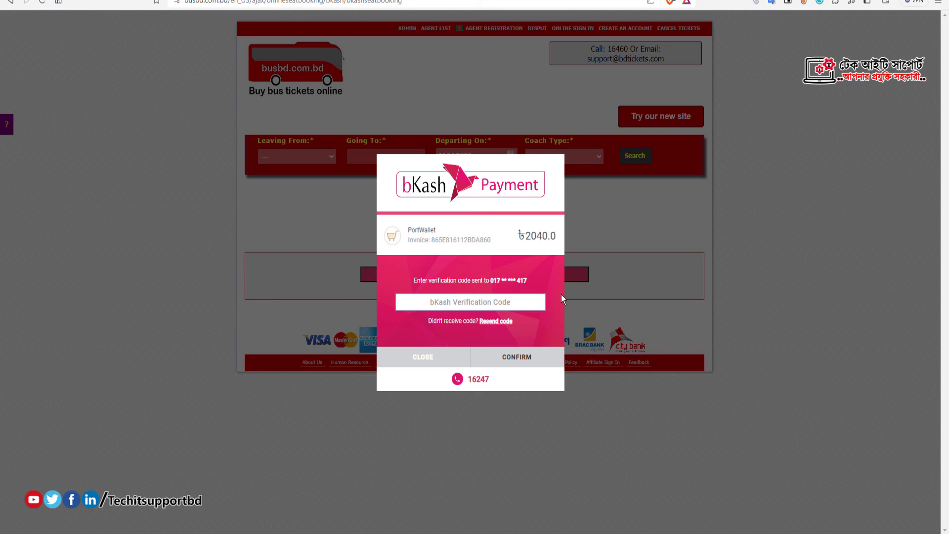
- Enter the verification code and the PIN to authorize the ৳2040.0 payment
left_click(547, 355)
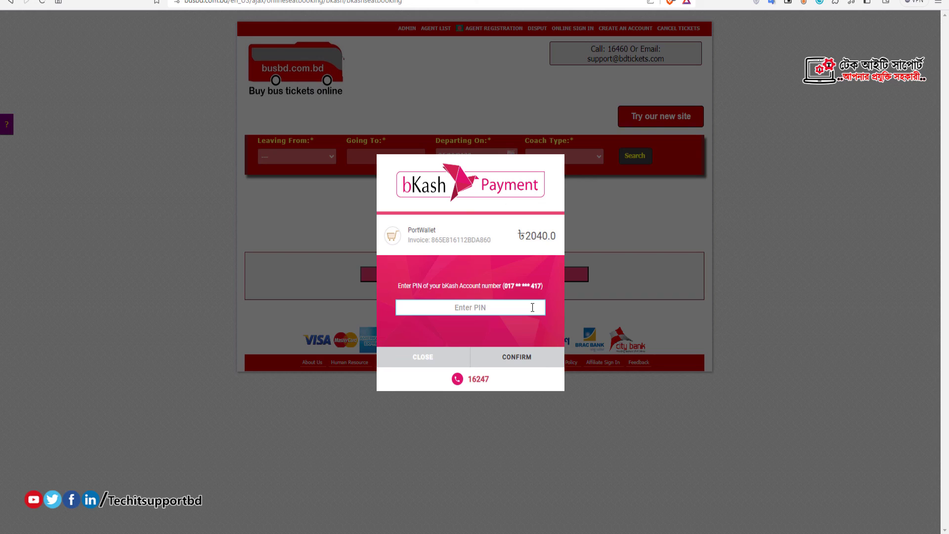
type("••••")
left_click(549, 360)
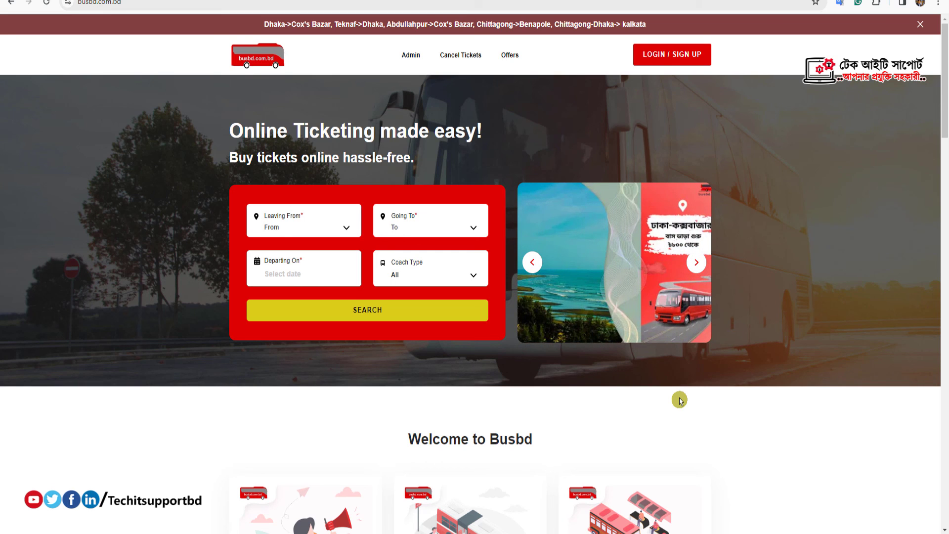
- Choose Dhaka as the Leaving From city on the busbd.com.bd search form
left_click(297, 223)
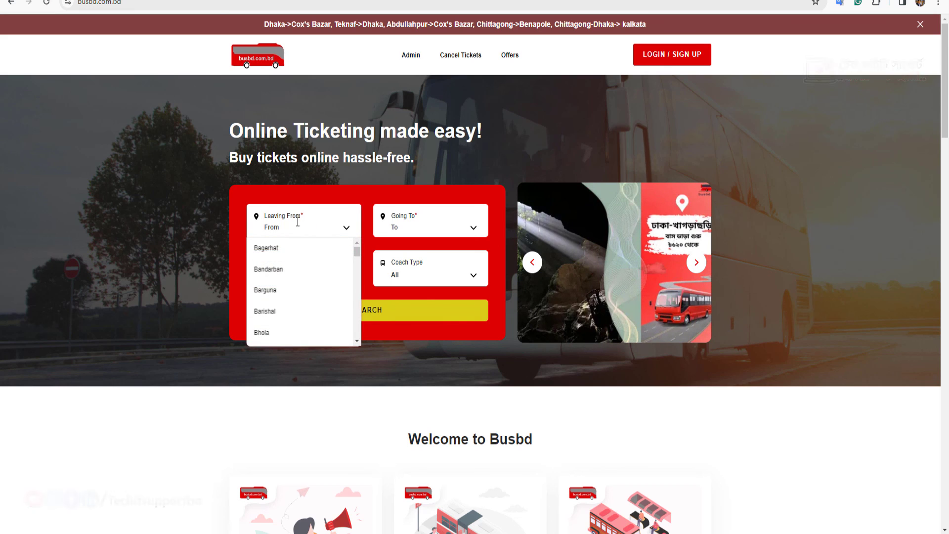
type("dhaka")
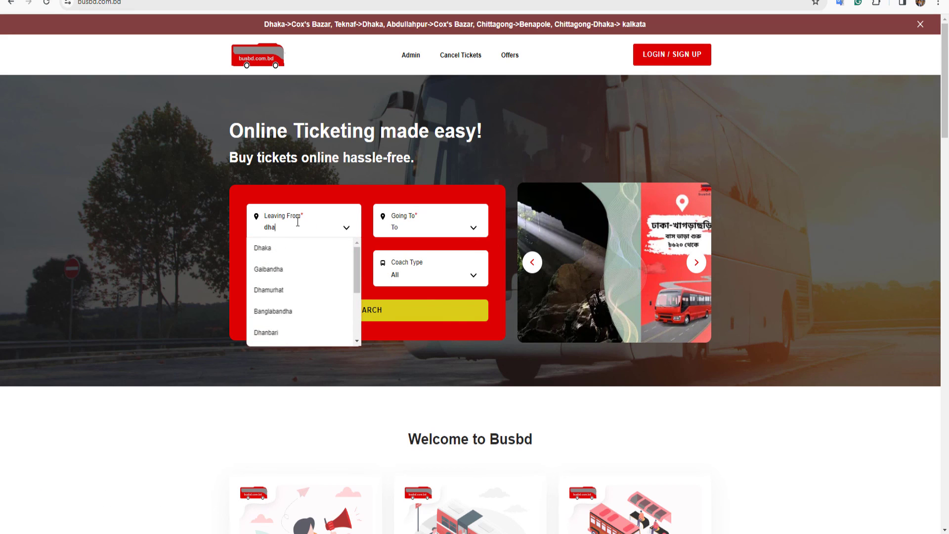
left_click(281, 249)
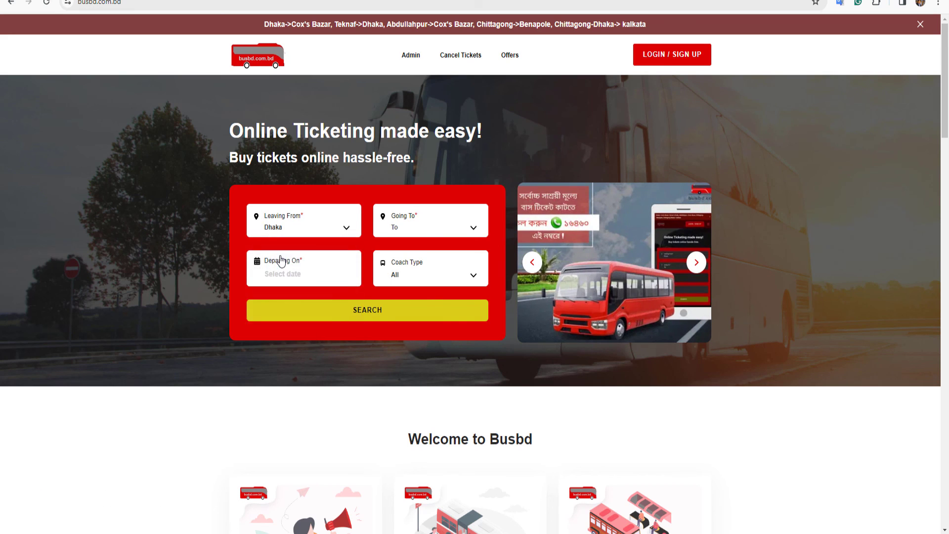